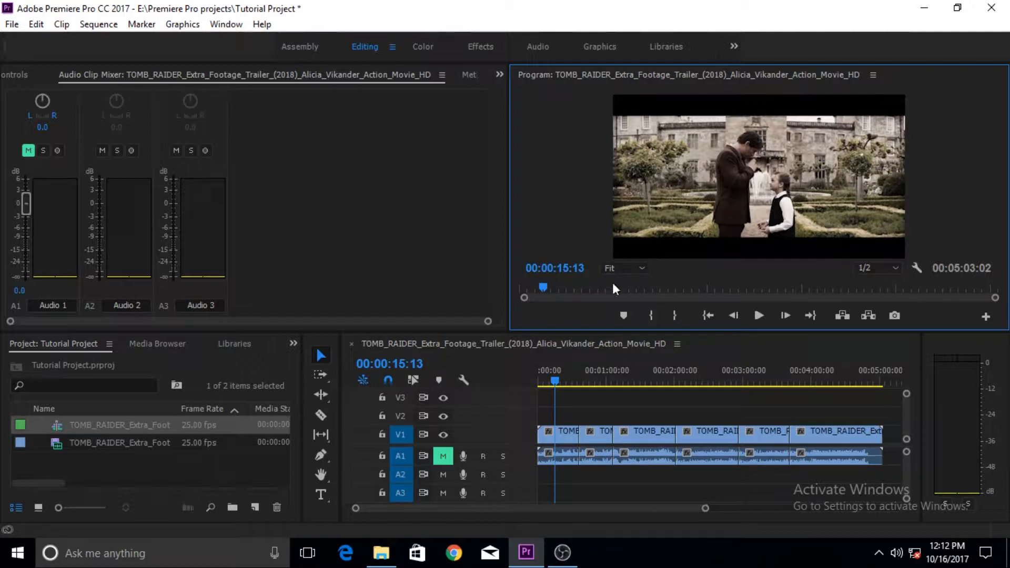
Freeze the first V1 clip with Frame Hold Options, holding on Source Timecode at frame 00:00:15:14.
left_click_drag(555, 381, 561, 380)
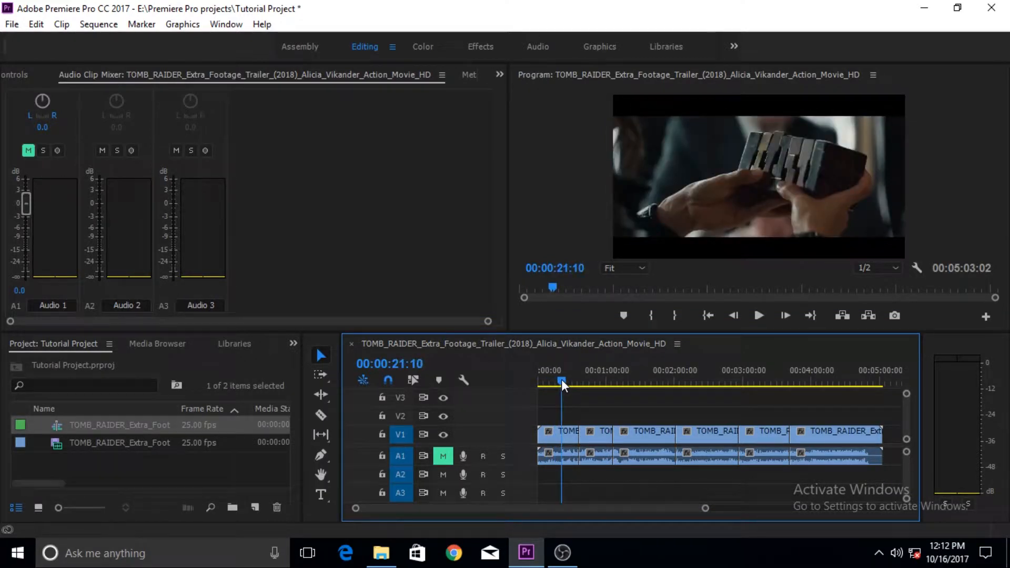
left_click_drag(561, 380, 556, 381)
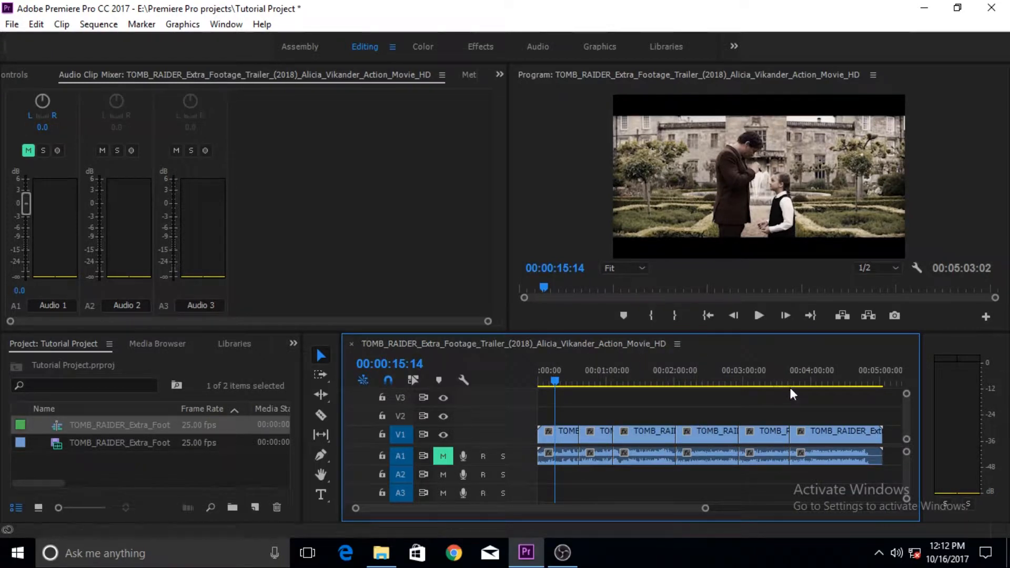
left_click(565, 434)
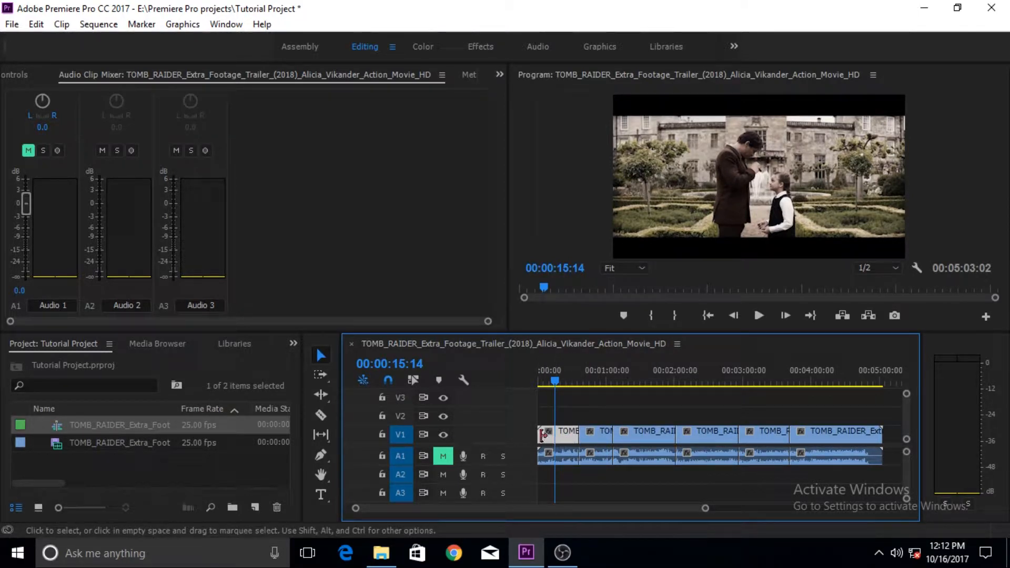
left_click(63, 24)
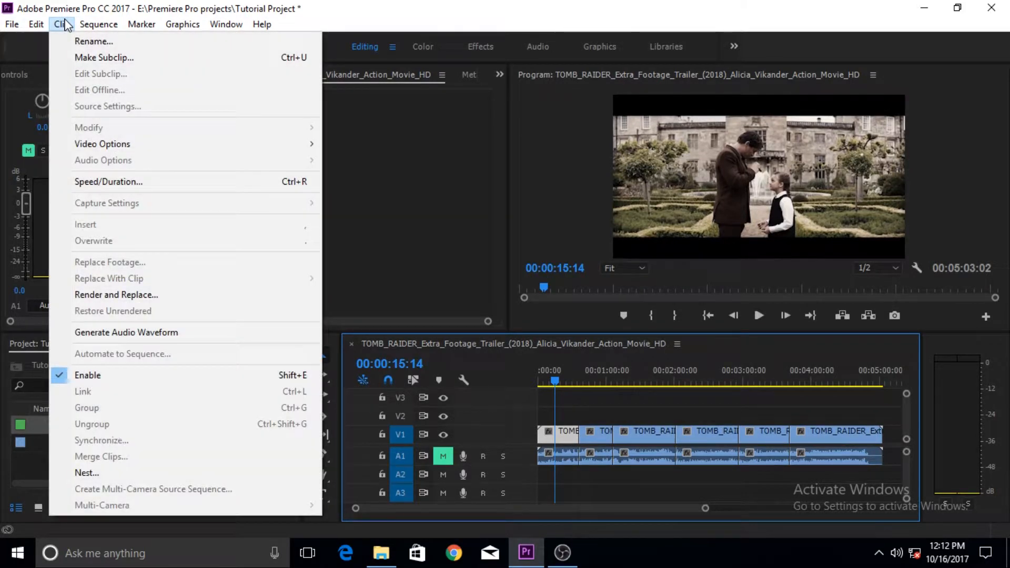
mouse_move(143, 151)
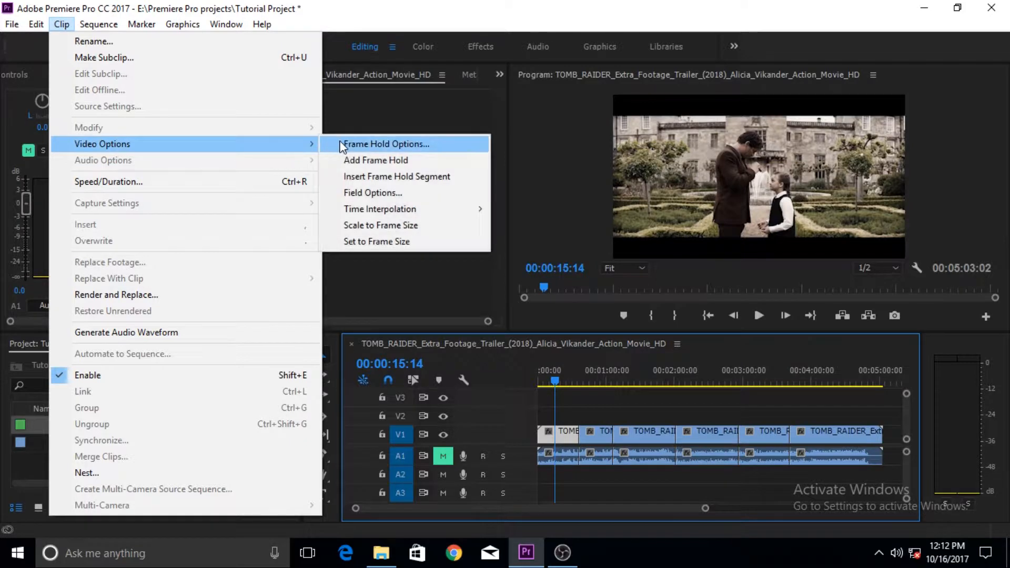
left_click(567, 435)
right_click(566, 435)
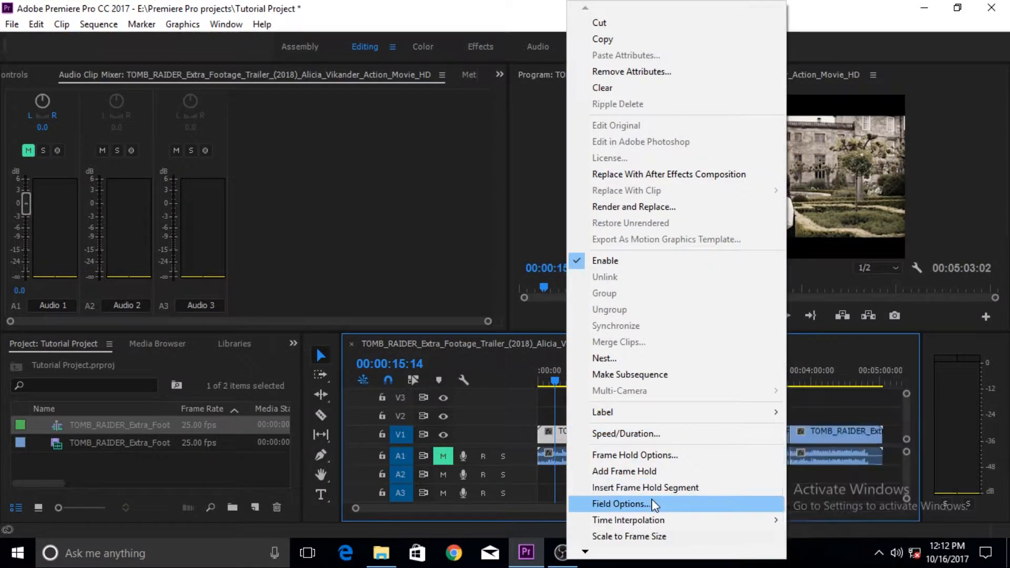
left_click(672, 456)
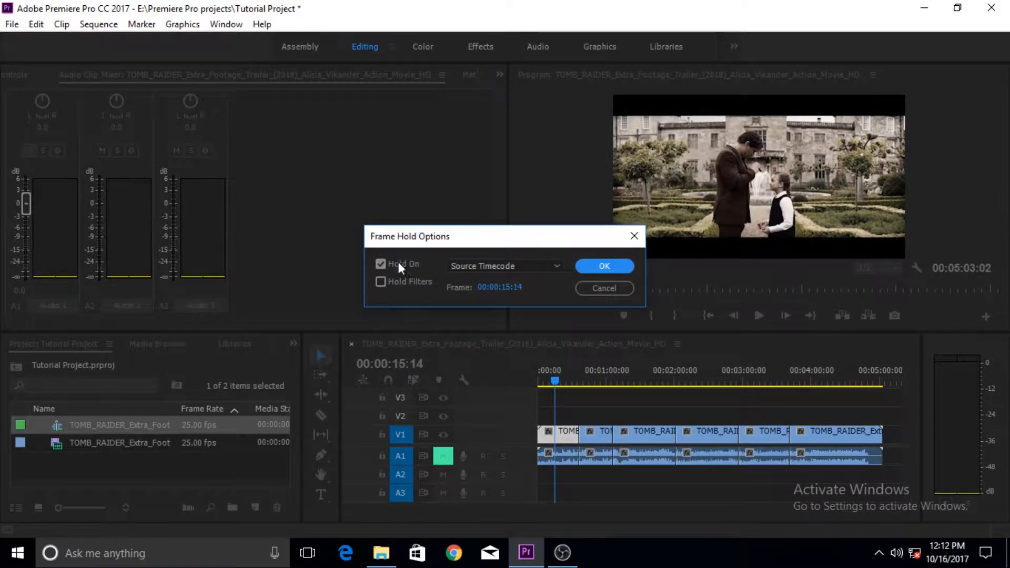
left_click(555, 267)
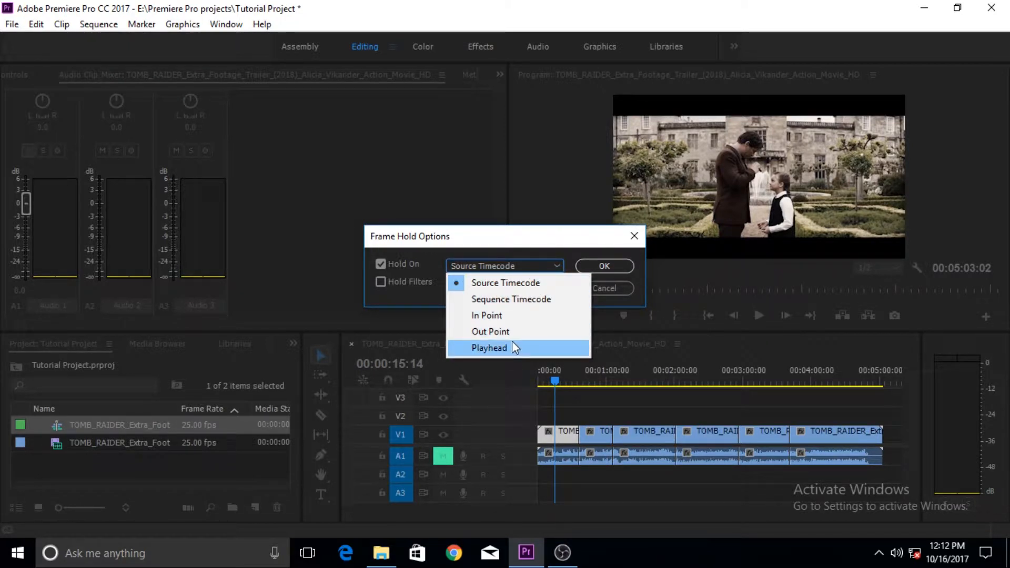
left_click(557, 242)
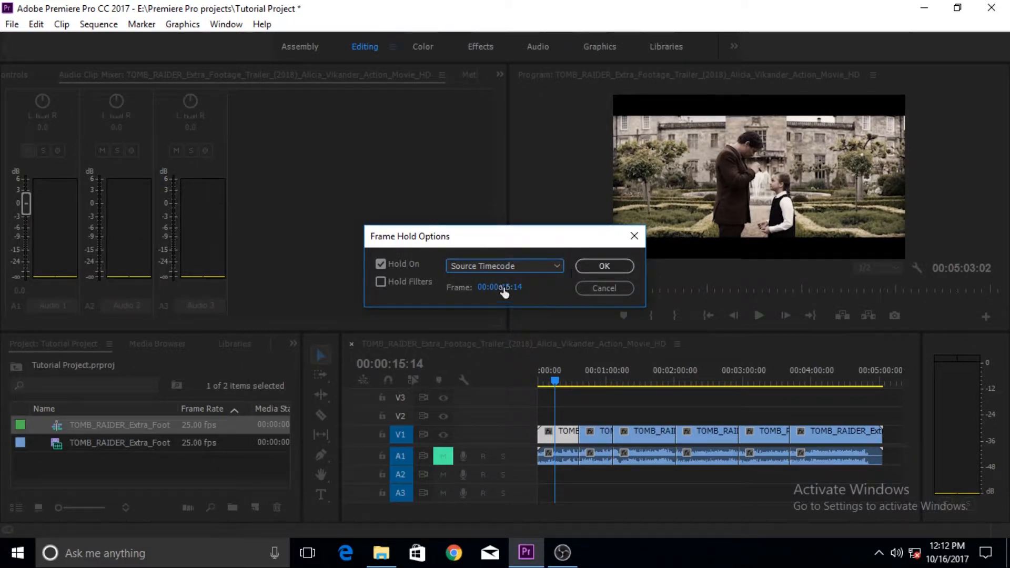
left_click(605, 266)
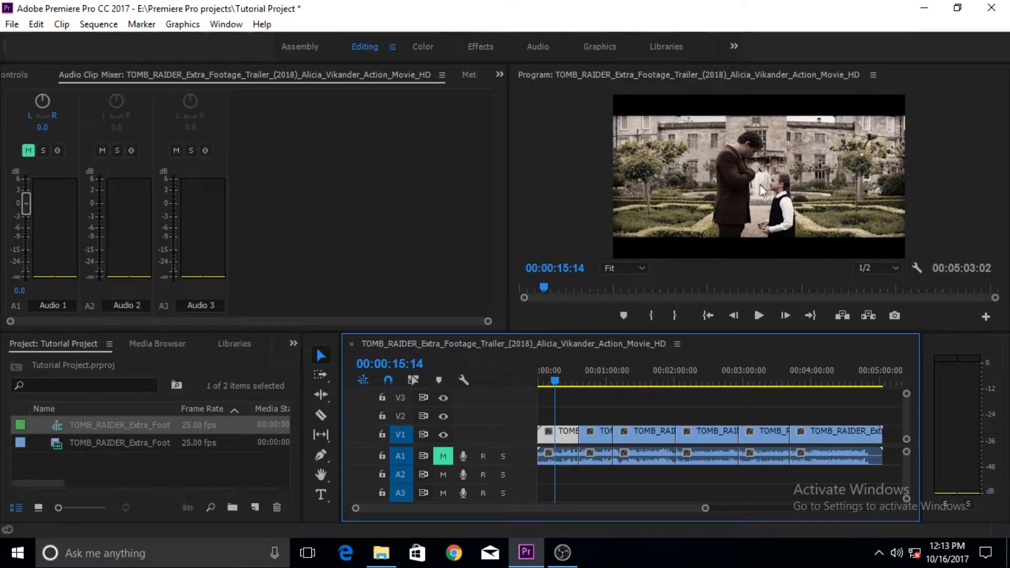
Play back the first clip in the Program Monitor to check its frozen frame.
left_click_drag(555, 380, 557, 384)
left_click(753, 322)
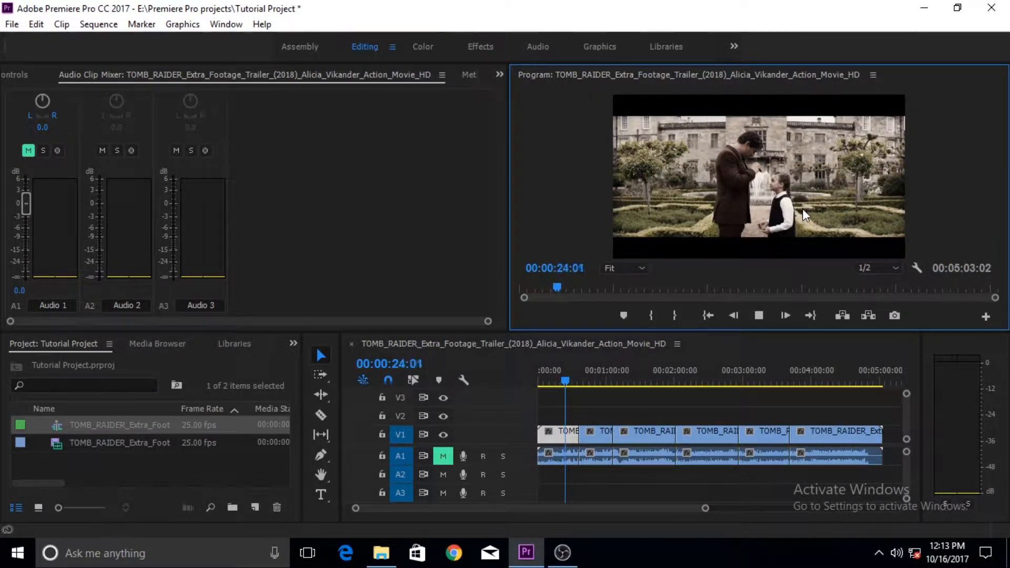
left_click(758, 316)
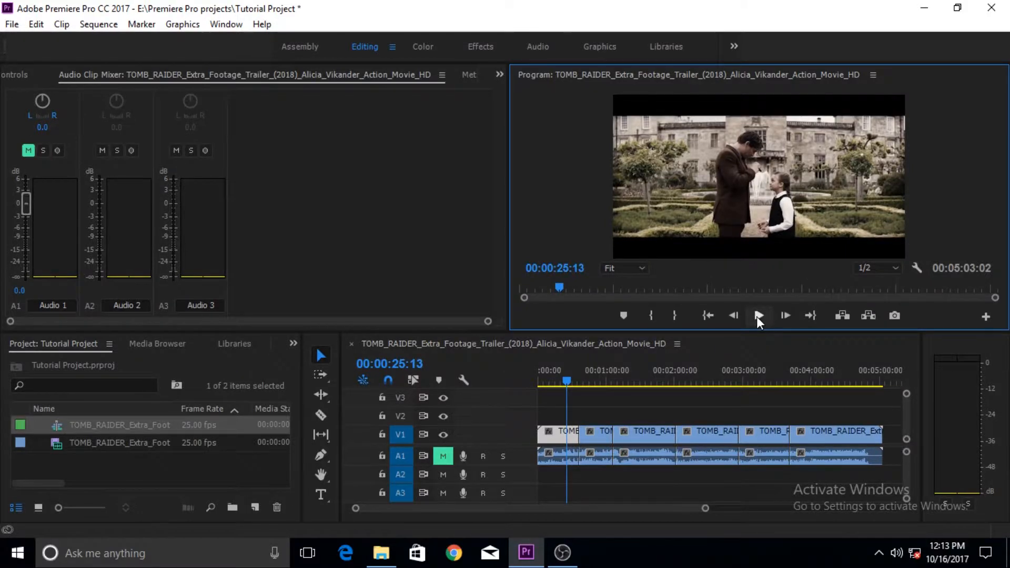
Add a frame hold to the V1 clip showing the red BEGINS title at 00:01:23:18.
left_click_drag(566, 381, 633, 385)
left_click_drag(705, 509, 482, 507)
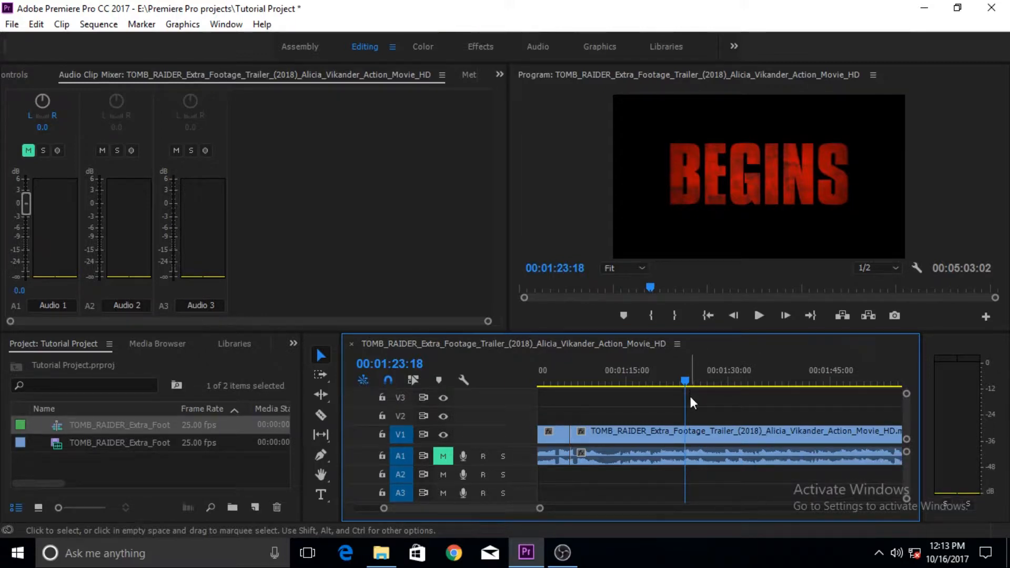
right_click(695, 433)
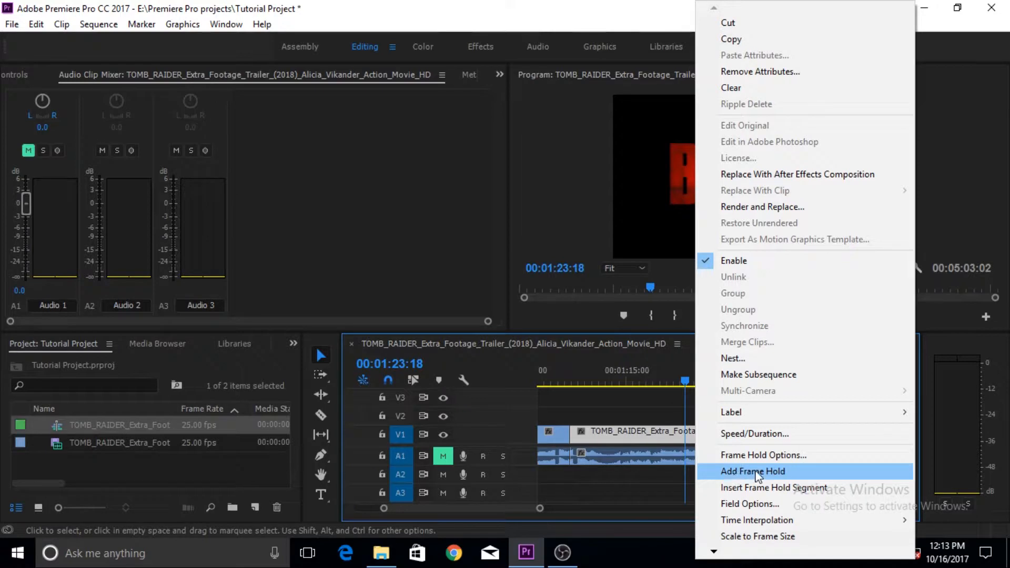
left_click(779, 472)
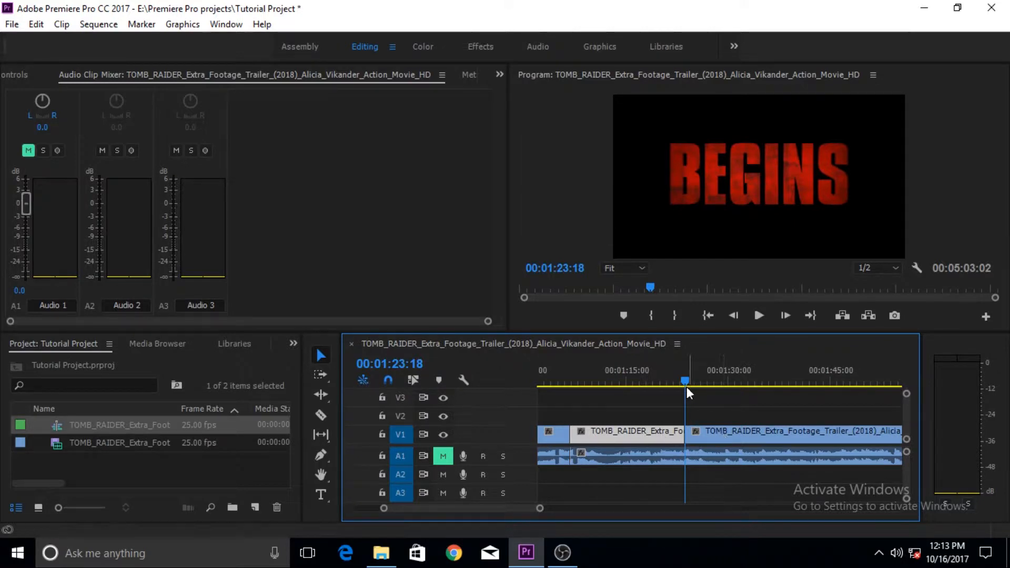
Play the sequence from before the BEGINS title across the added frame hold to check the freeze.
left_click_drag(686, 382, 641, 384)
left_click(758, 315)
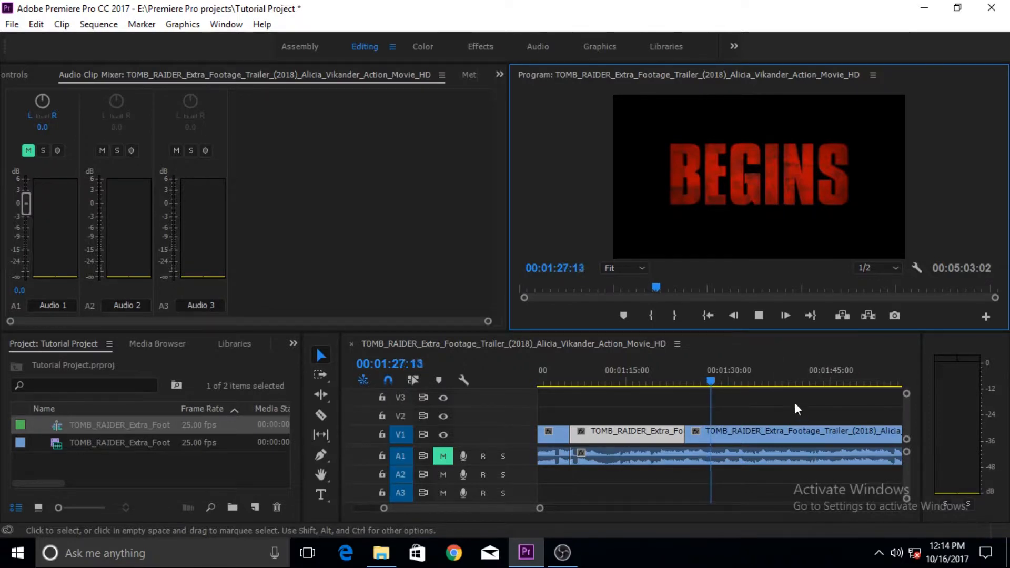
left_click(762, 315)
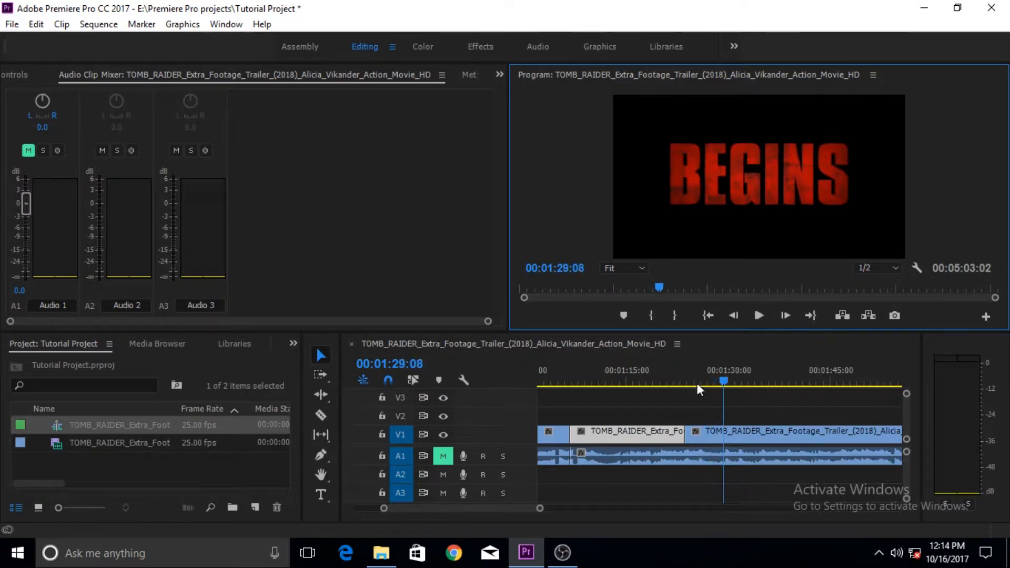
Insert a frame hold segment into the V1 clip at 00:02:18:10.
left_click_drag(509, 508, 540, 508)
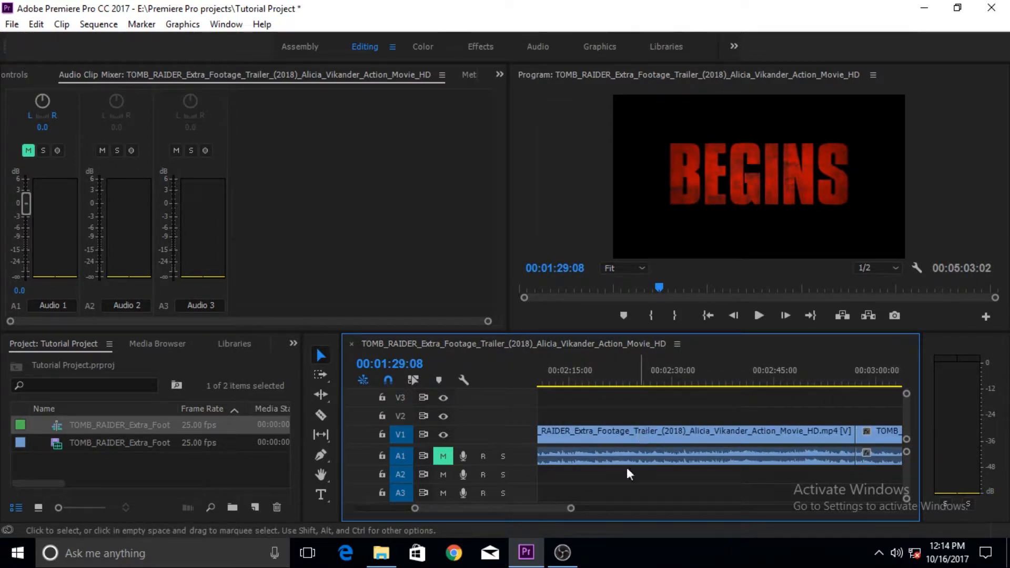
left_click_drag(573, 509, 595, 510)
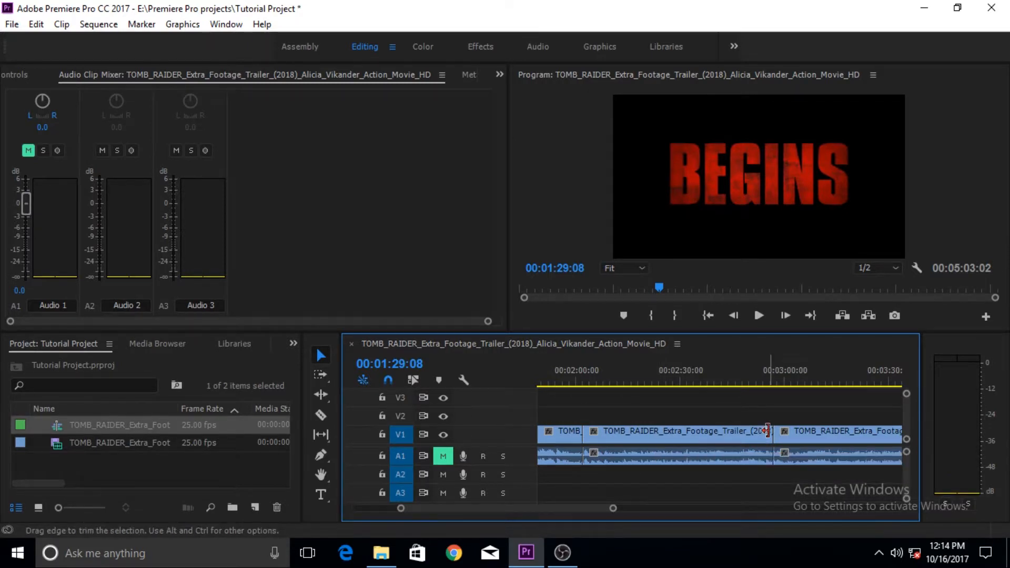
left_click(613, 380)
left_click_drag(614, 378, 621, 384)
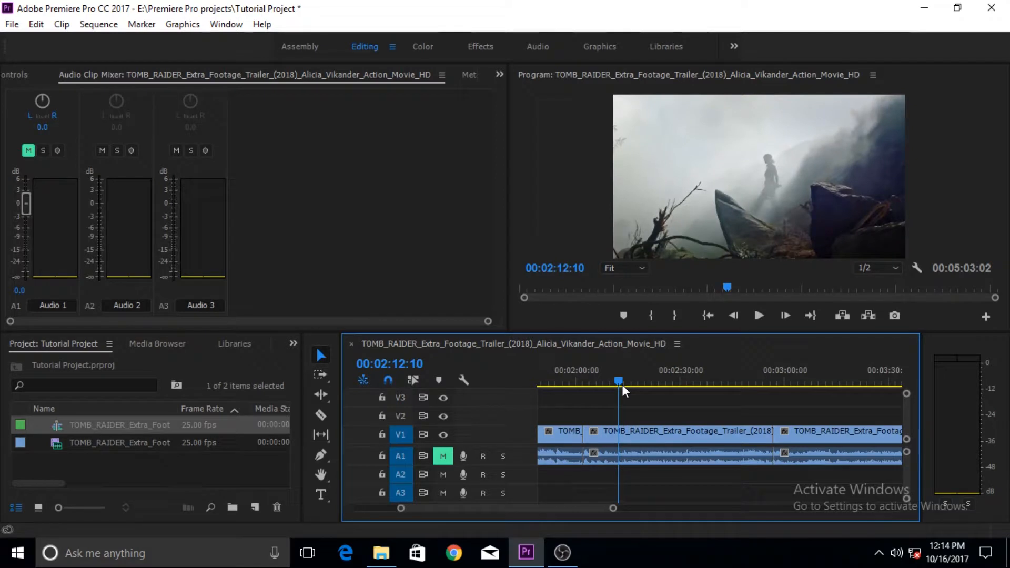
left_click_drag(622, 384, 643, 384)
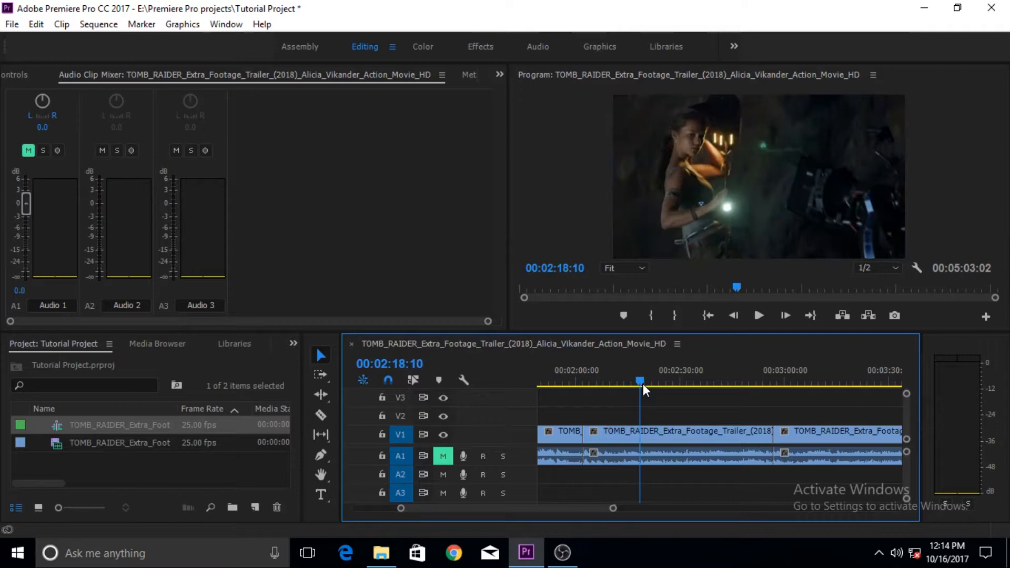
right_click(646, 437)
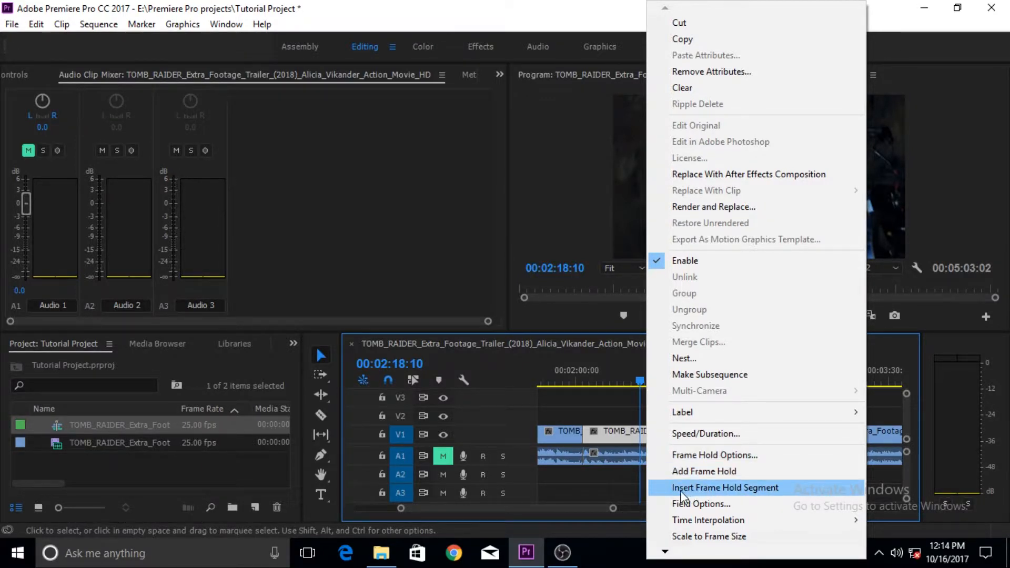
left_click(739, 489)
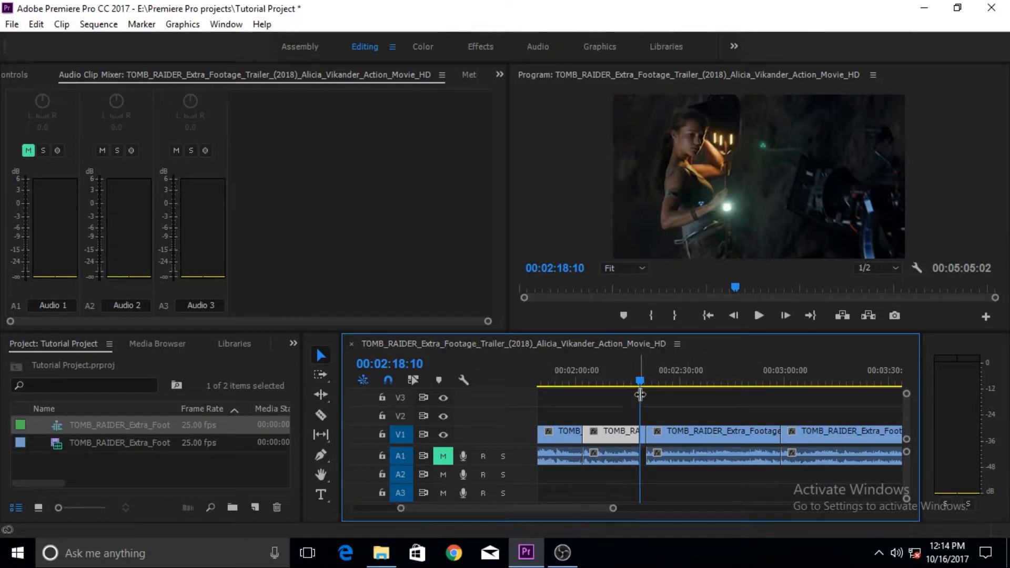
Play the sequence from just before the inserted frame hold segment until the footage resumes.
left_click_drag(641, 380, 629, 381)
left_click(753, 317)
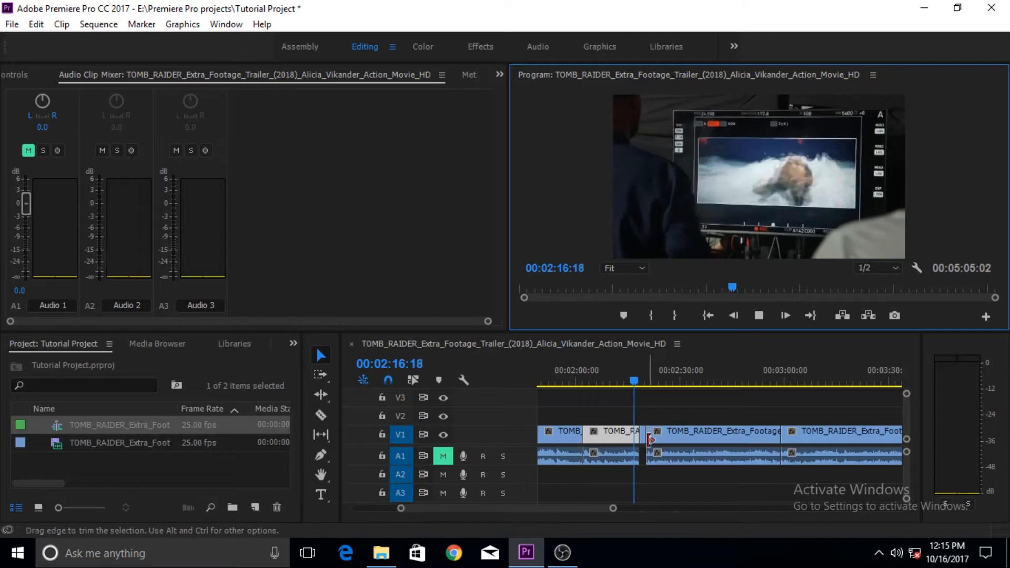
left_click(761, 316)
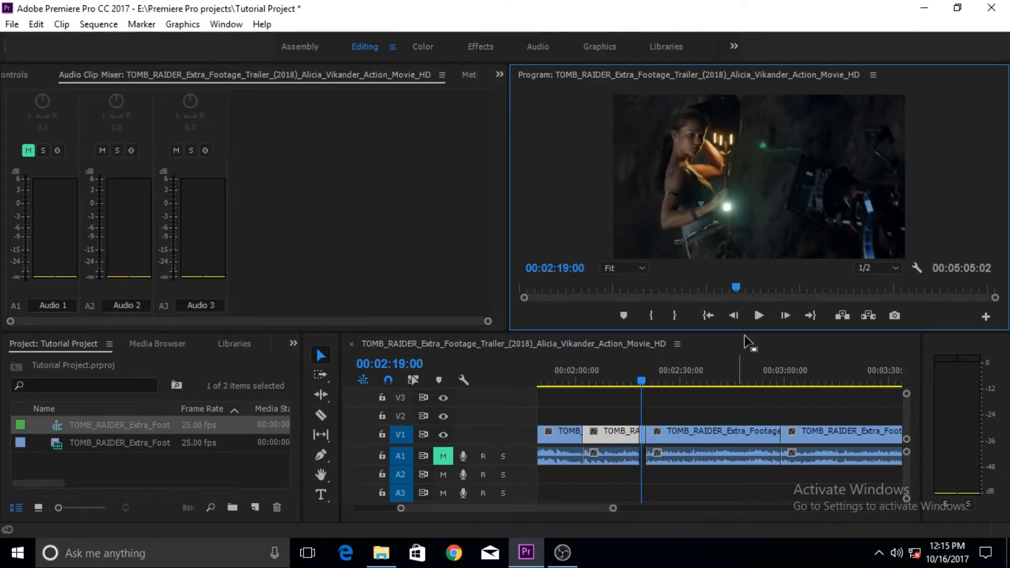
left_click(755, 315)
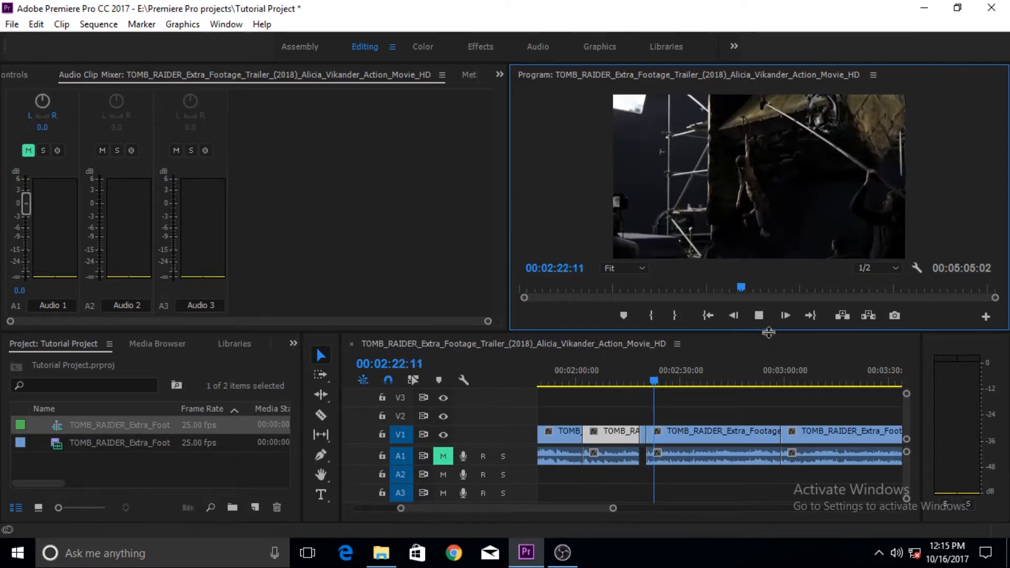
left_click(759, 313)
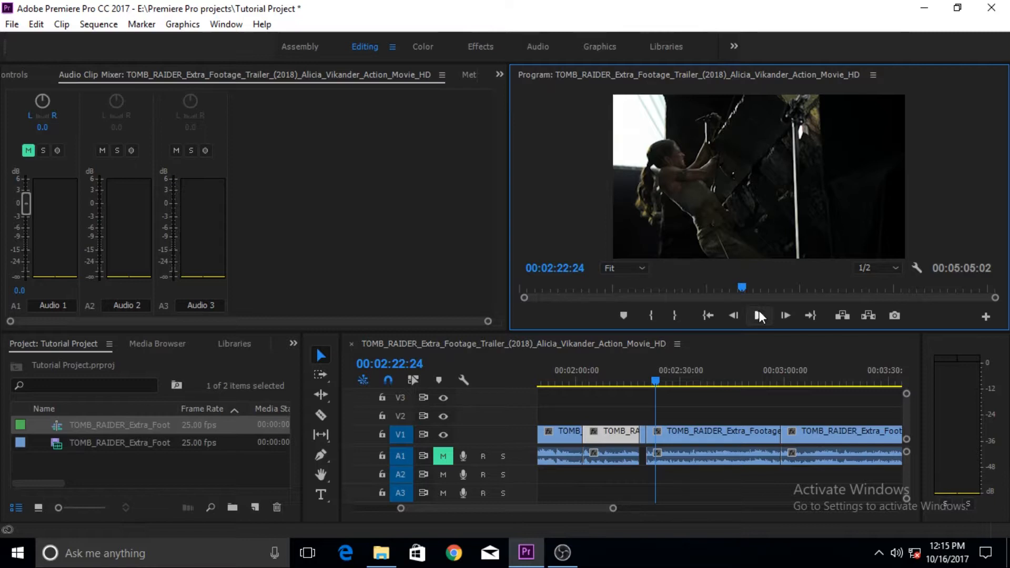
Shift the two clips following the inserted hold segment later on the timeline, and extend the segment to fill the gap up to the next clip.
left_click_drag(787, 415, 853, 437)
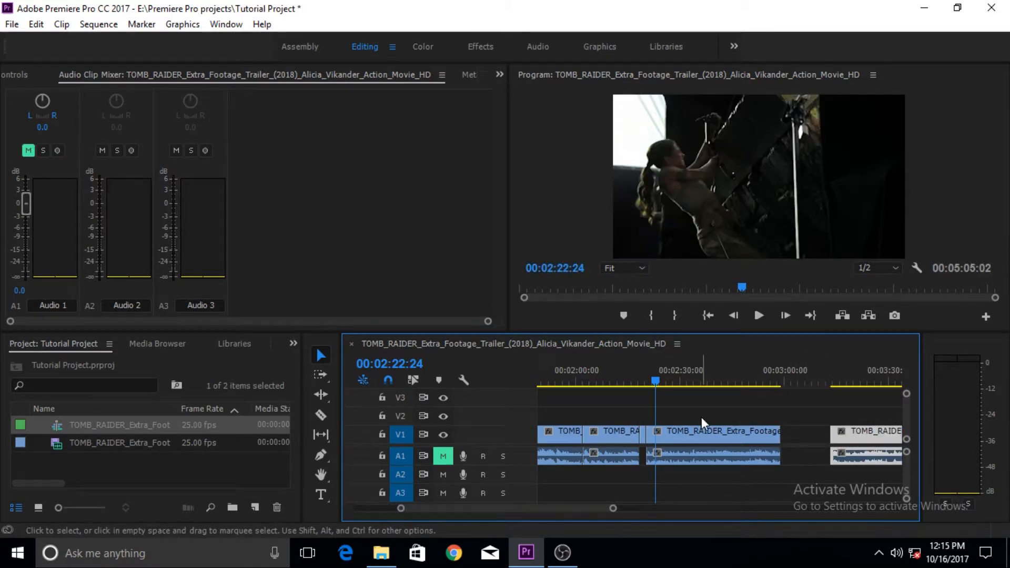
left_click_drag(680, 416, 711, 462)
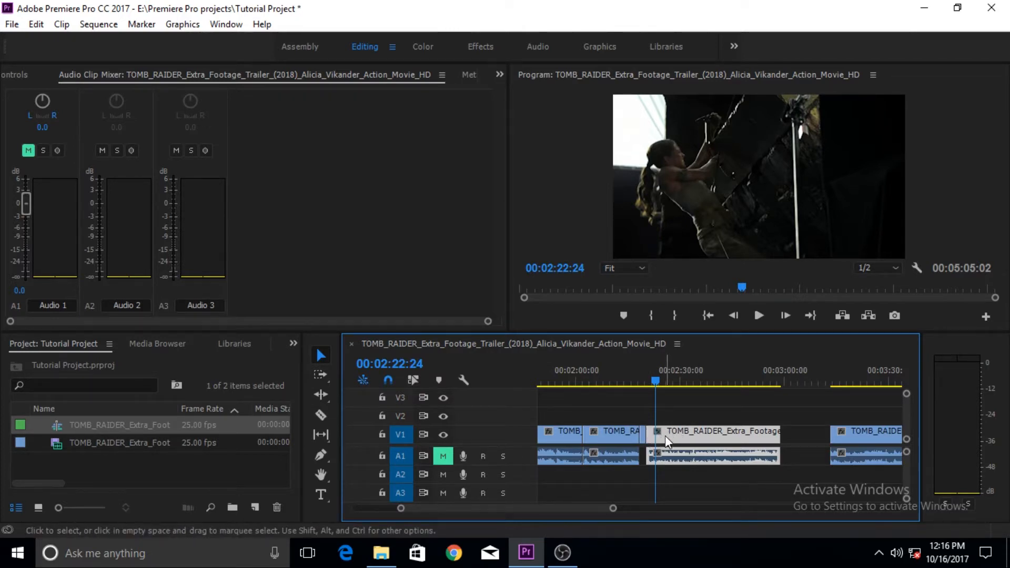
left_click(640, 431)
left_click_drag(662, 443, 693, 459)
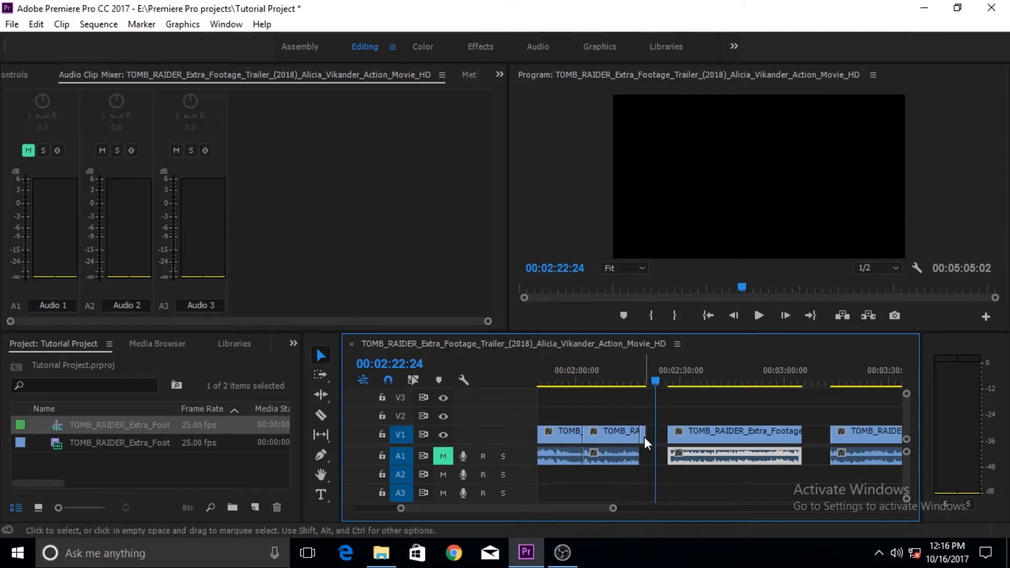
mouse_move(646, 435)
left_mouse_down()
mouse_move(665, 433)
mouse_move(663, 442)
left_mouse_up()
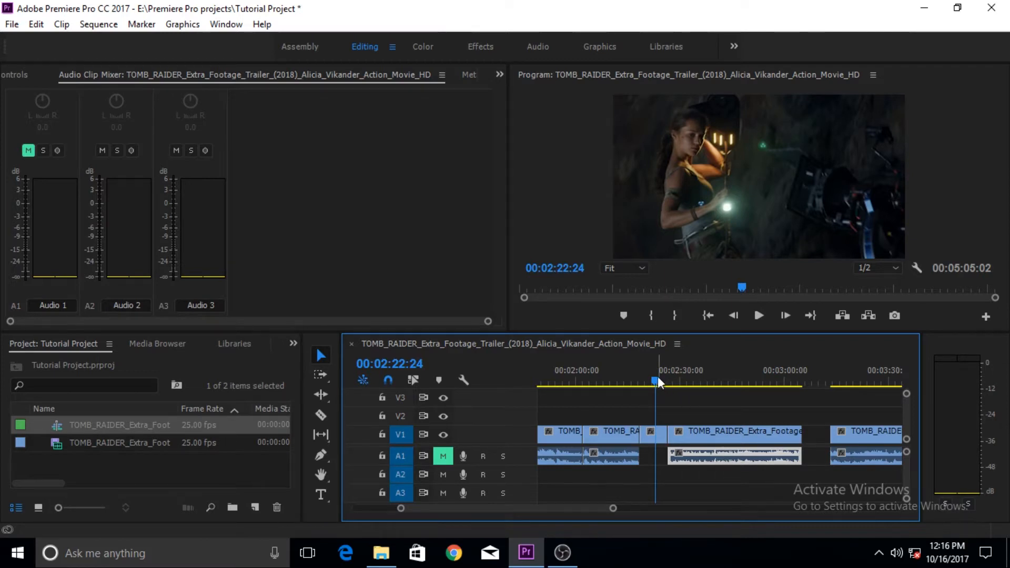
Play back the extended frame hold segment from about 00:02:16:17 until the next clip resumes.
left_click_drag(655, 383, 652, 384)
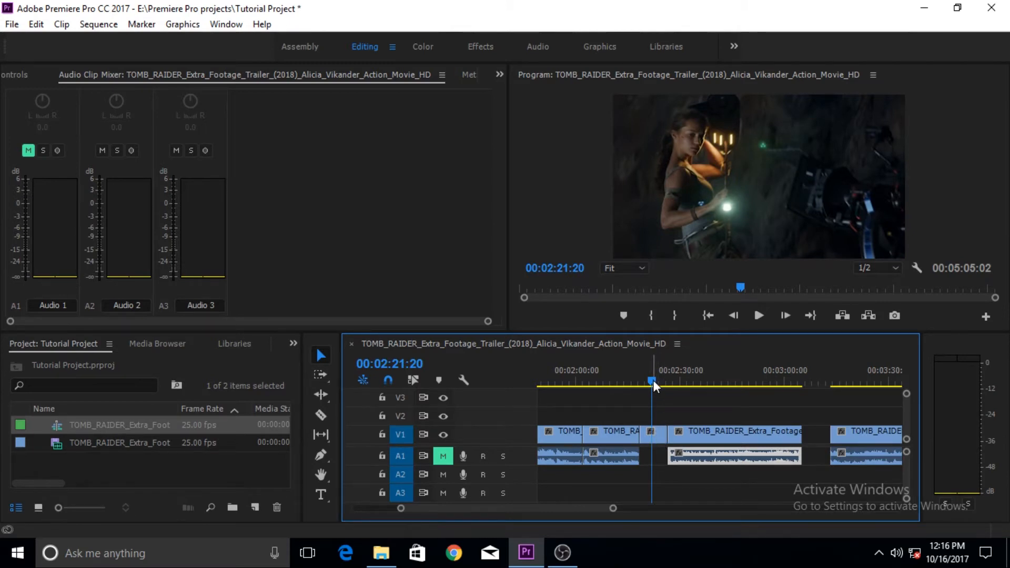
left_click_drag(650, 381, 633, 380)
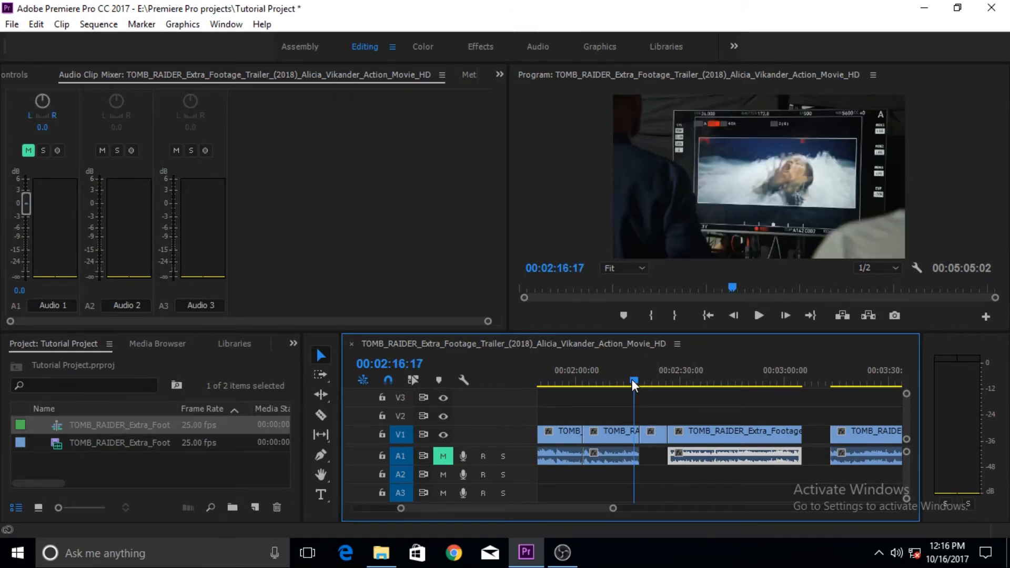
left_click(758, 315)
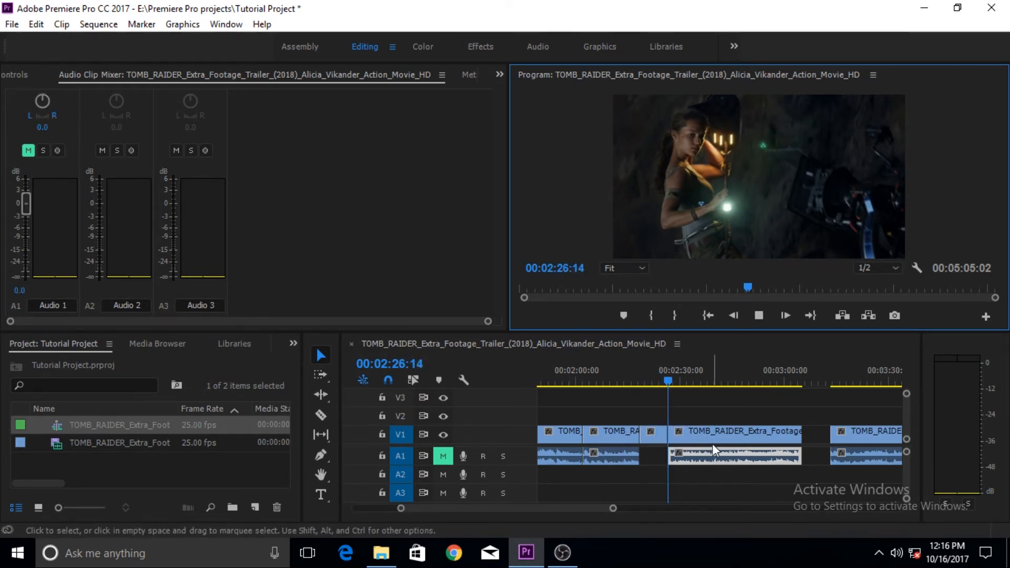
left_click(762, 313)
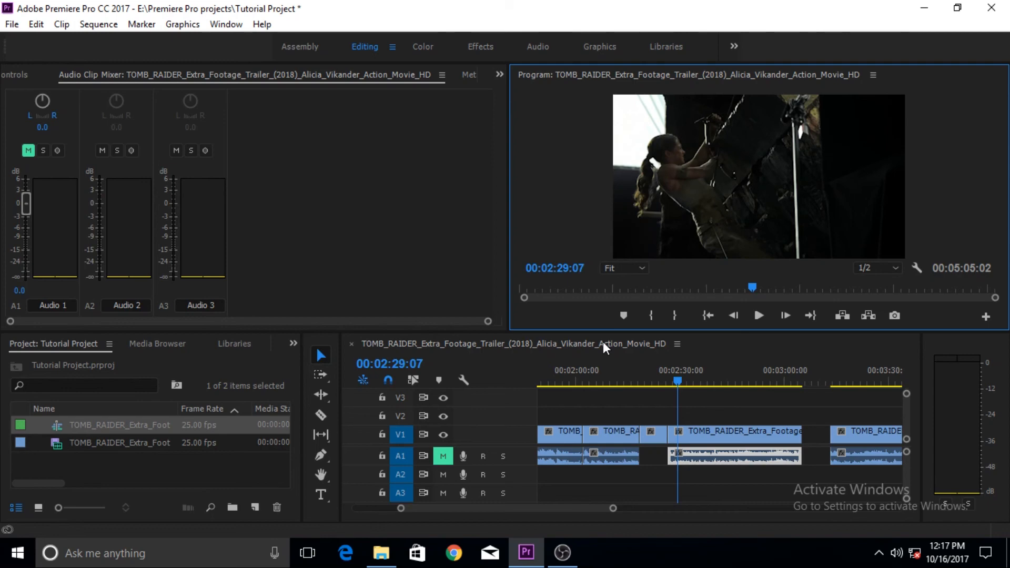
key("super+d")
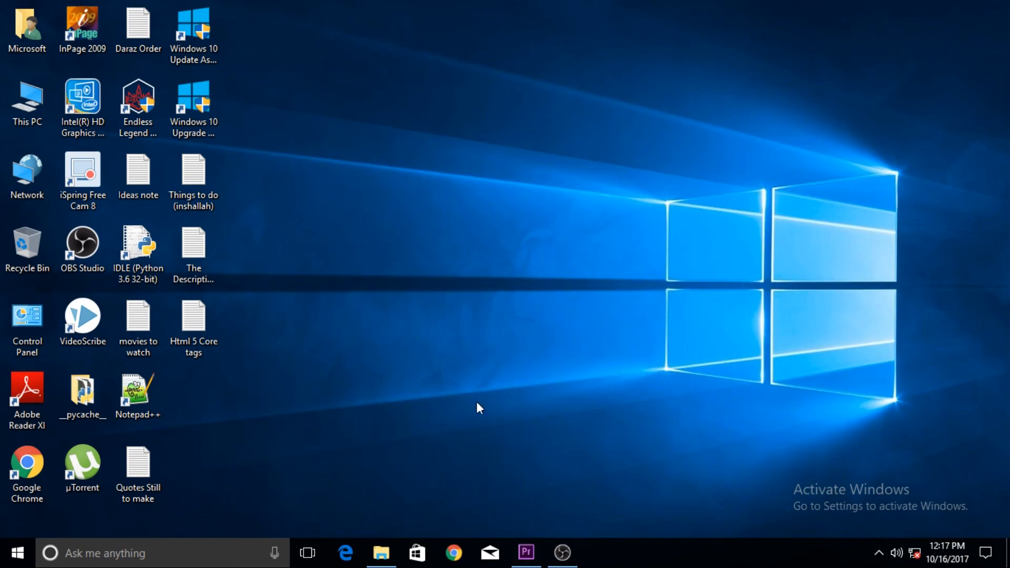
right_click(404, 190)
left_click(489, 227)
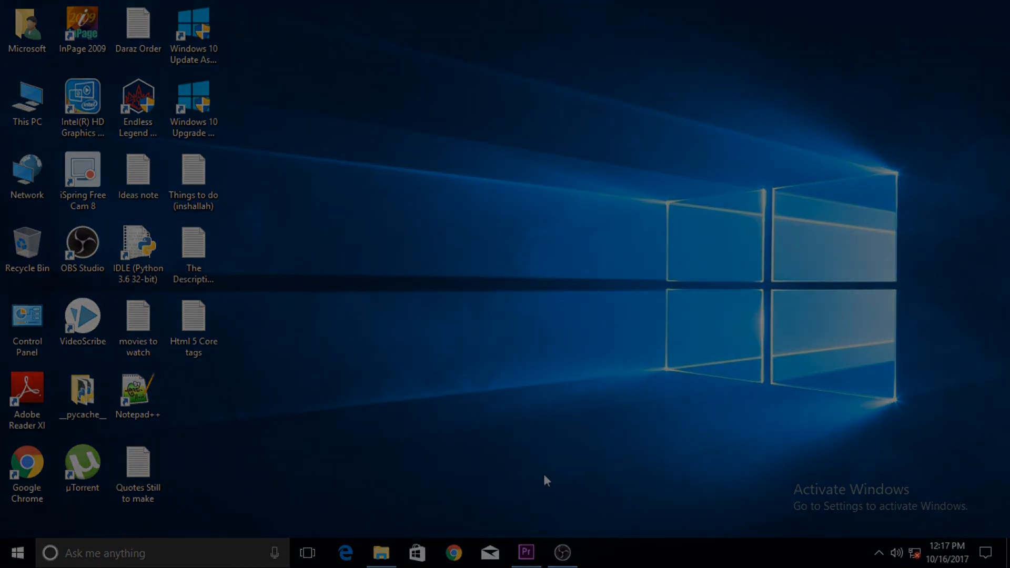